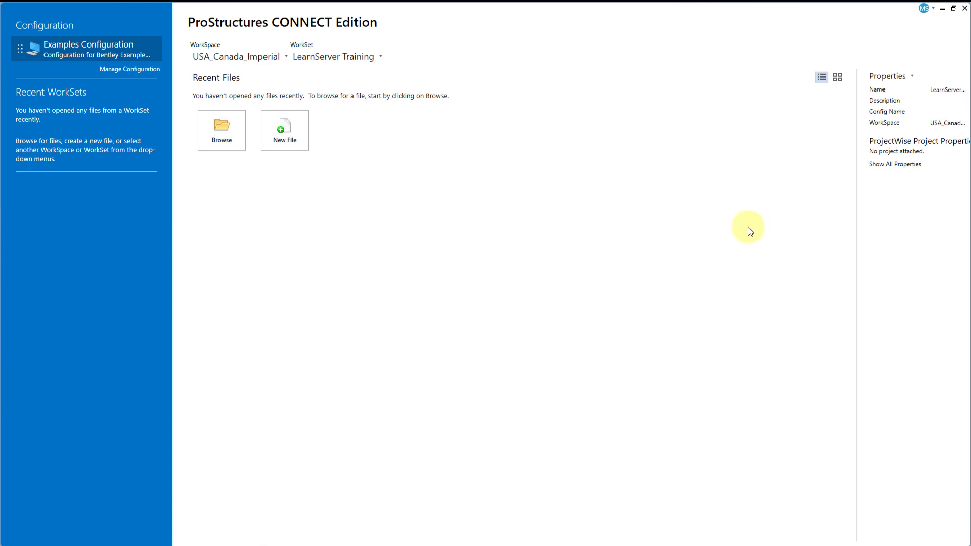
Rename the Data folder's pro_st3d.fdt by appending ' - ORIGINAL' and accept the extension-change warning.
mouse_move(480, 541)
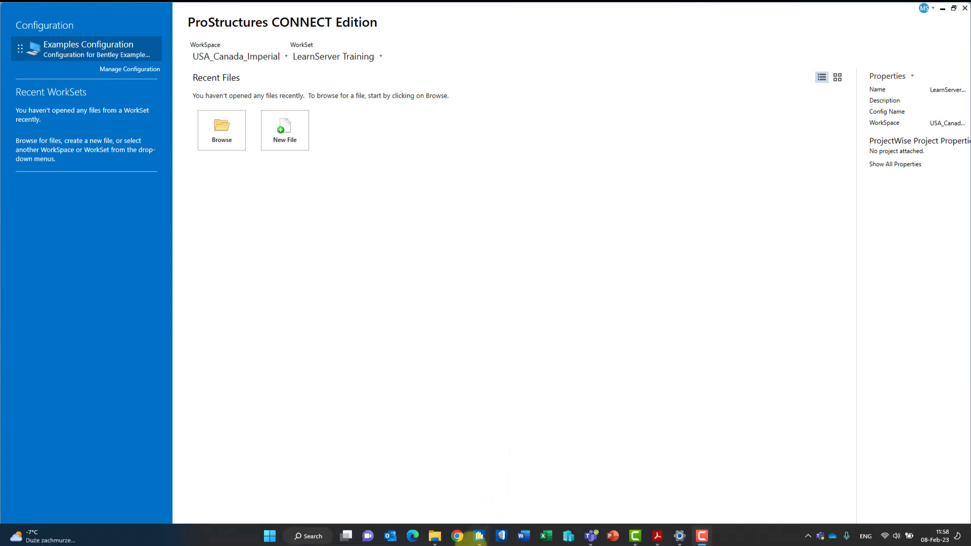
mouse_move(436, 537)
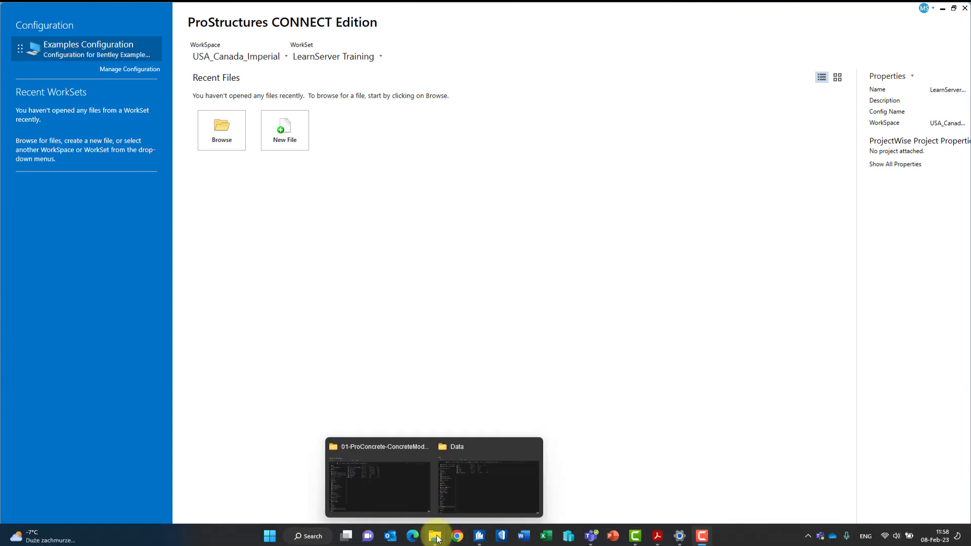
click(463, 474)
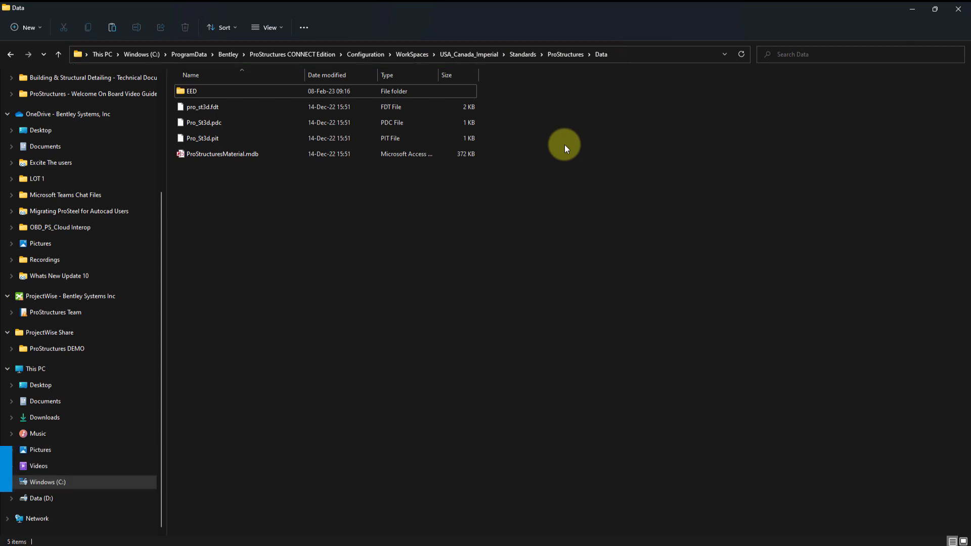
click(213, 108)
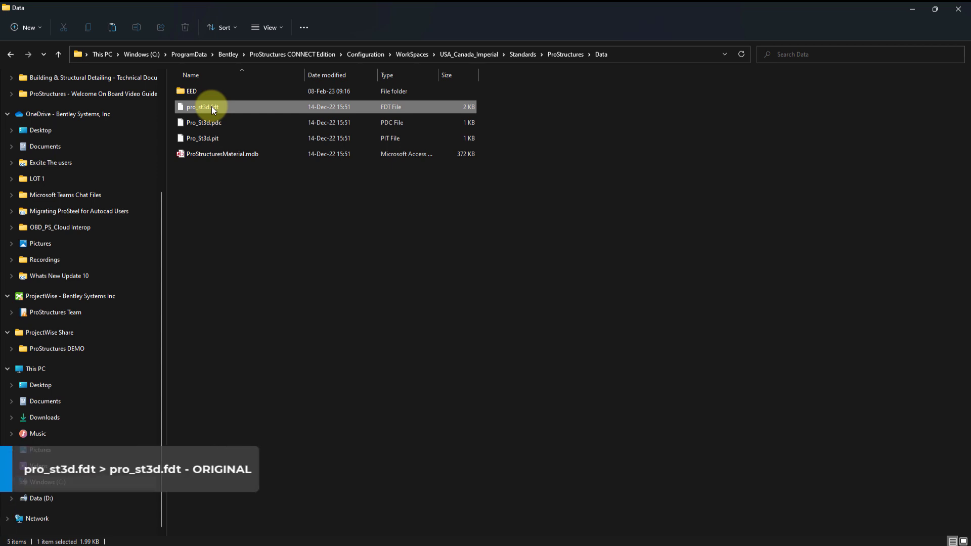
right_click(211, 106)
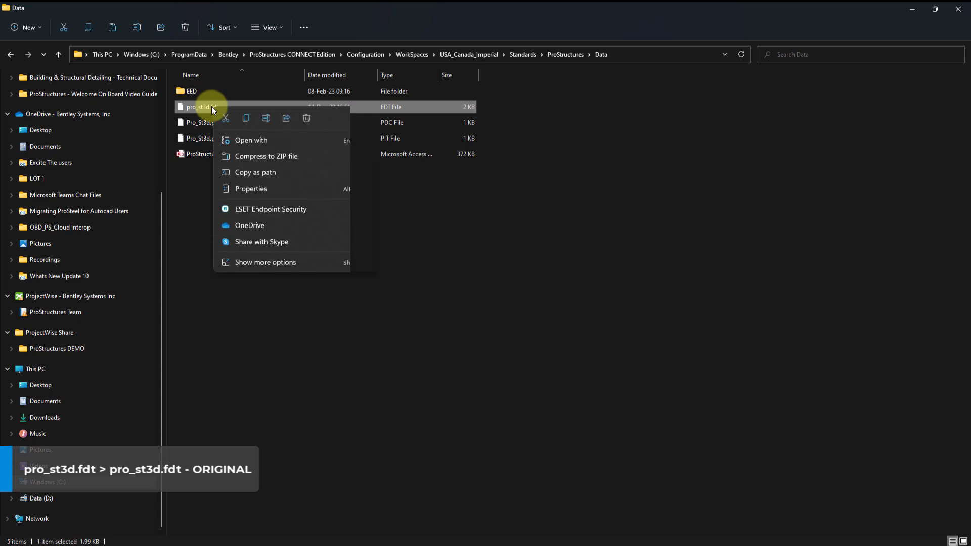
click(266, 262)
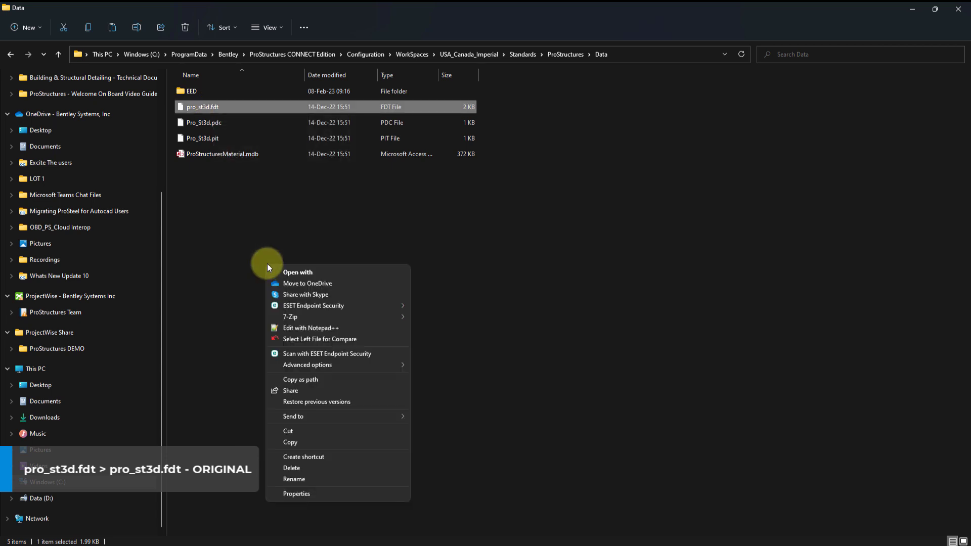
click(308, 480)
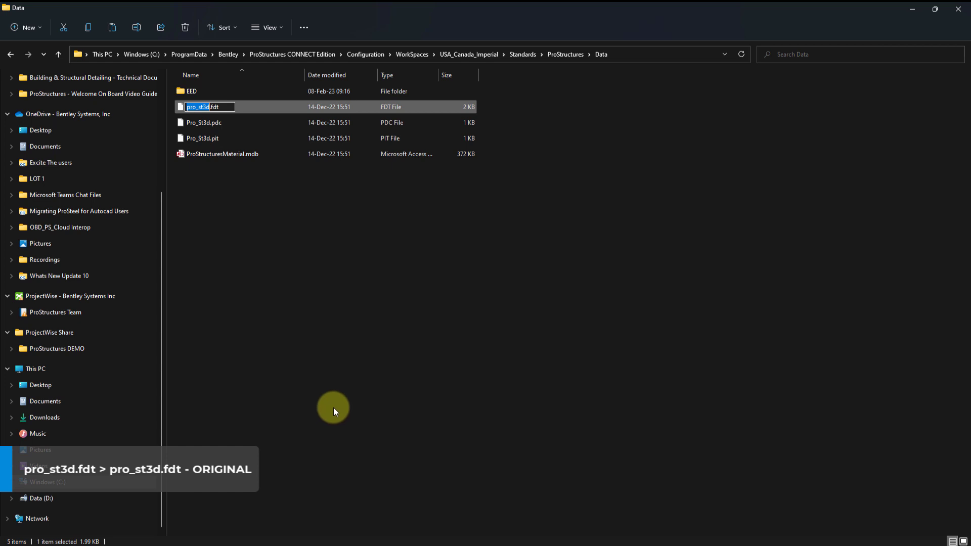
key(Right)
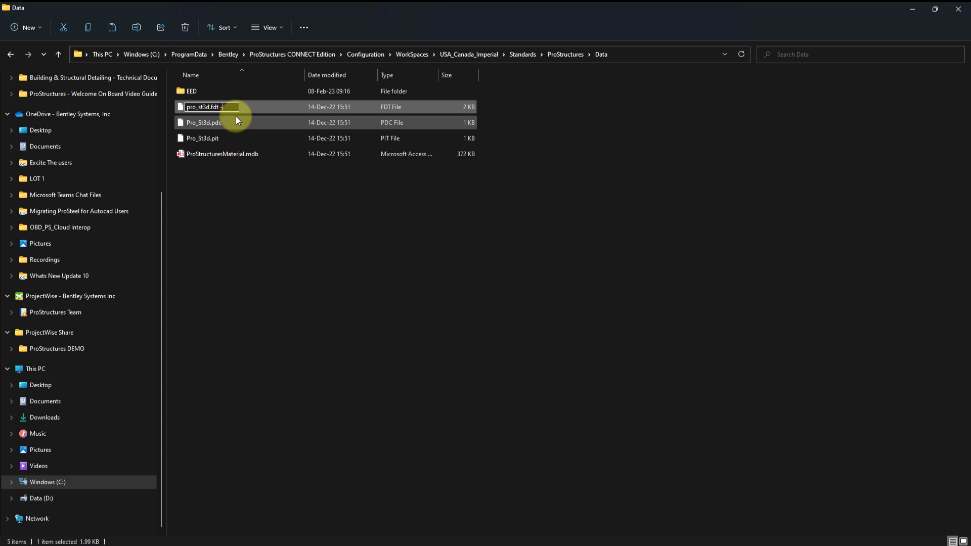
text(- ORIGINAL)
key(Return)
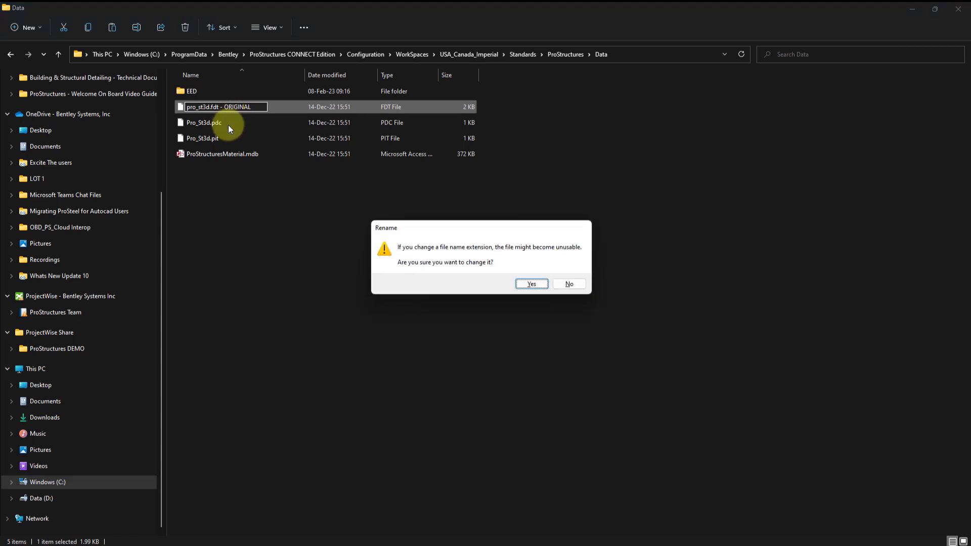
click(529, 284)
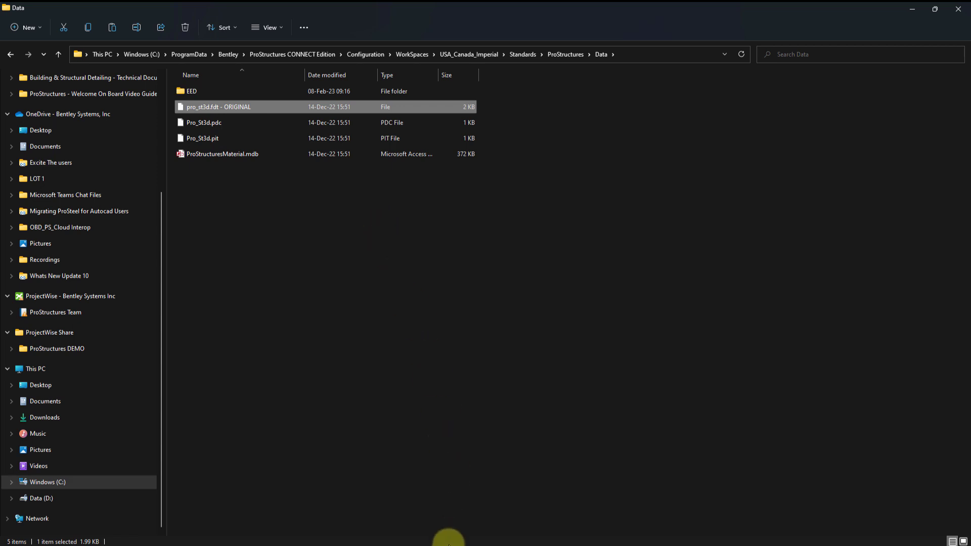
Copy the training pro_st3d.fdt from the 01-ProConcrete-ConcreteModeling_VER - 1.0 folder and paste it into Data.
mouse_move(434, 535)
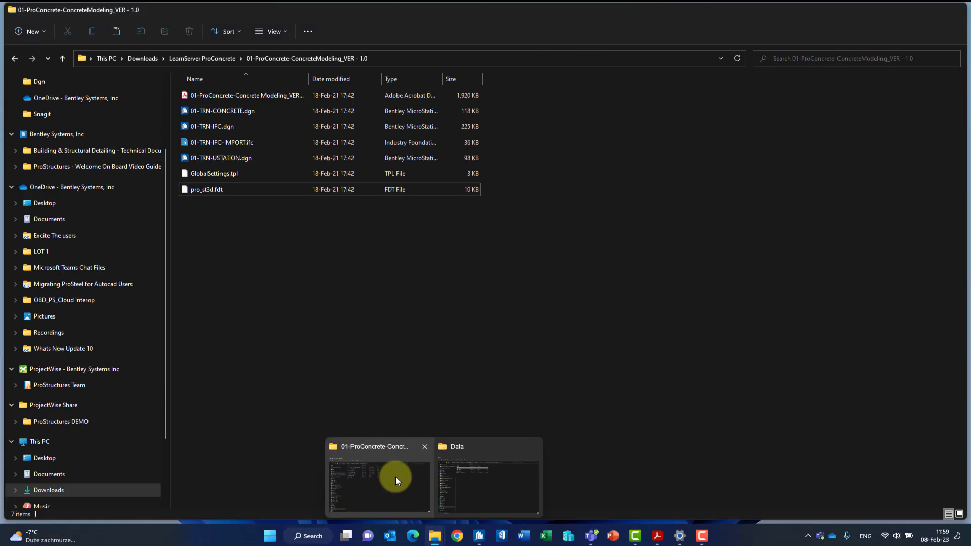
click(395, 473)
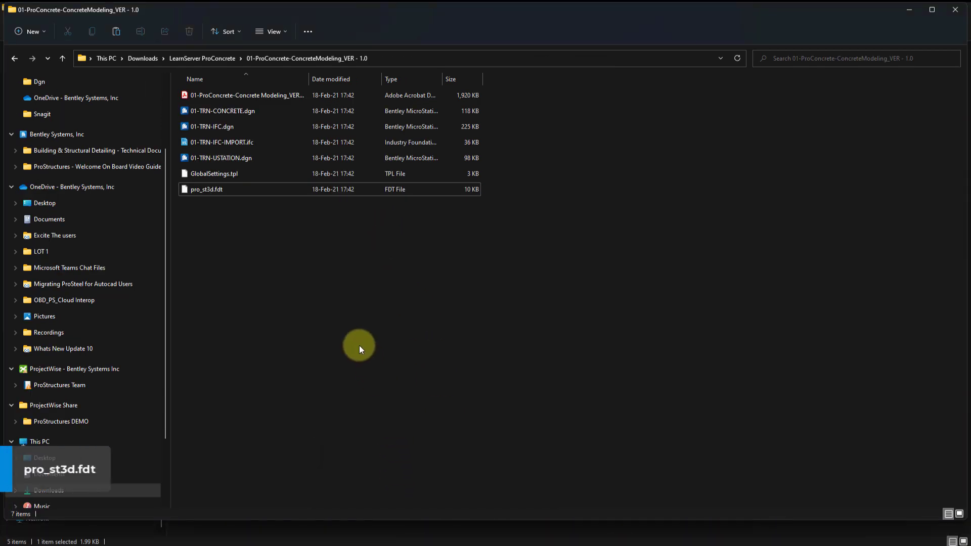
click(220, 191)
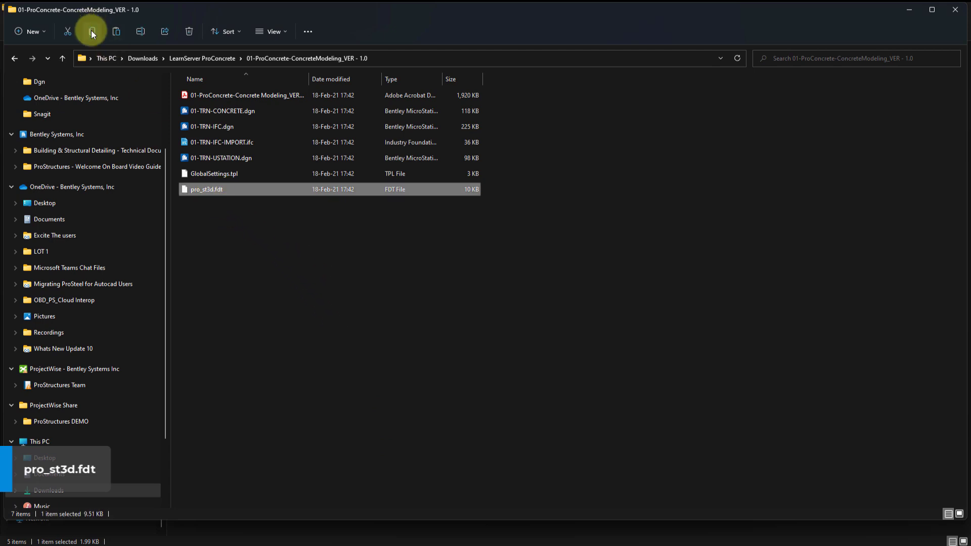
click(91, 33)
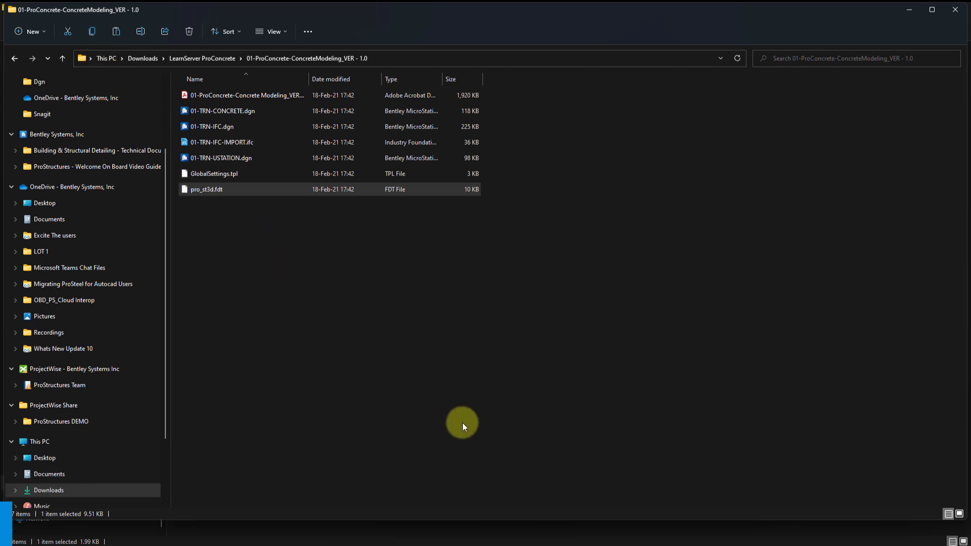
mouse_move(500, 540)
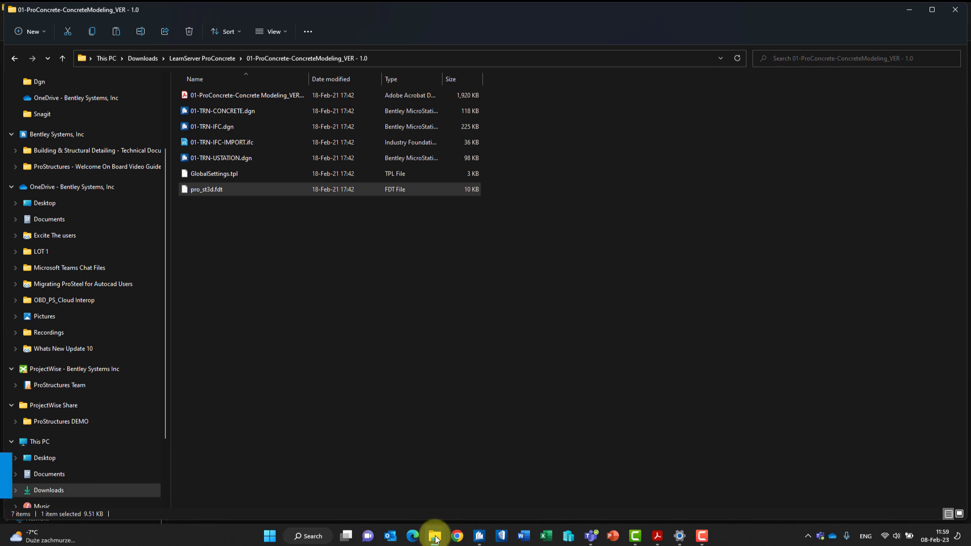
mouse_move(434, 533)
click(478, 475)
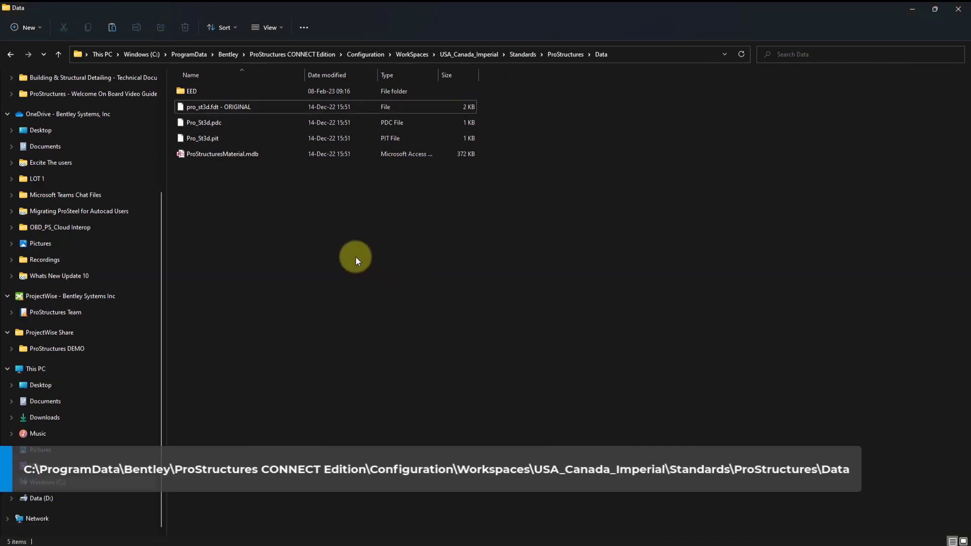
key(ctrl+v)
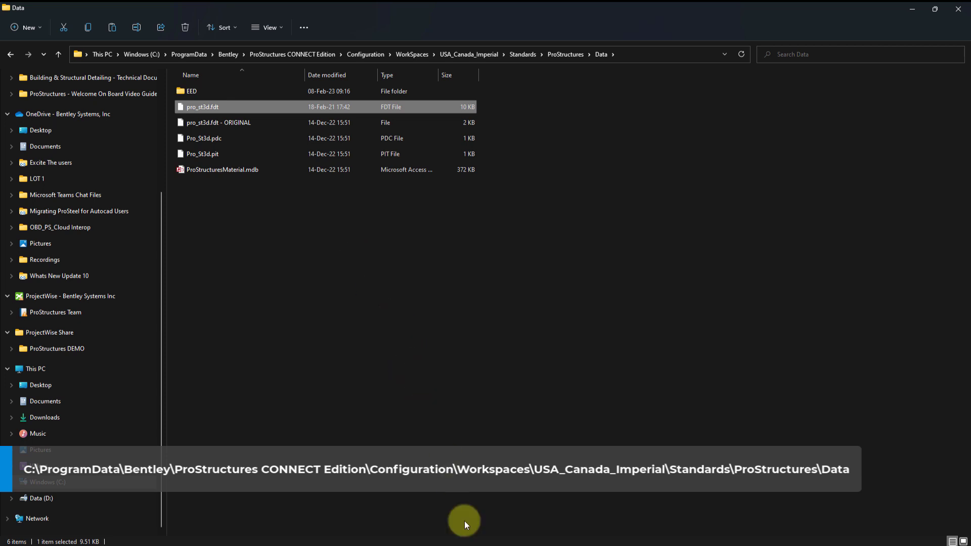
Close and relaunch ProStructures, cancelling the ProjectWise log-in.
mouse_move(477, 538)
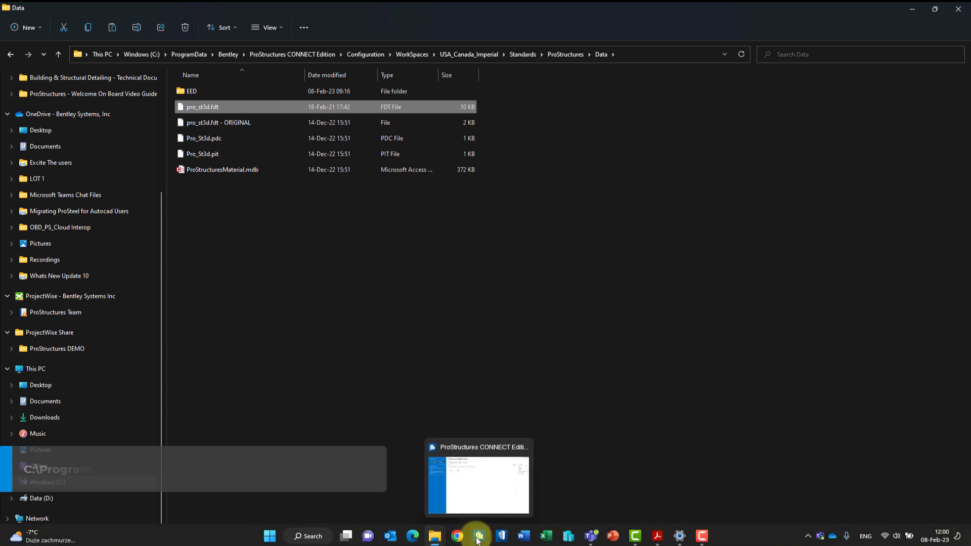
click(482, 486)
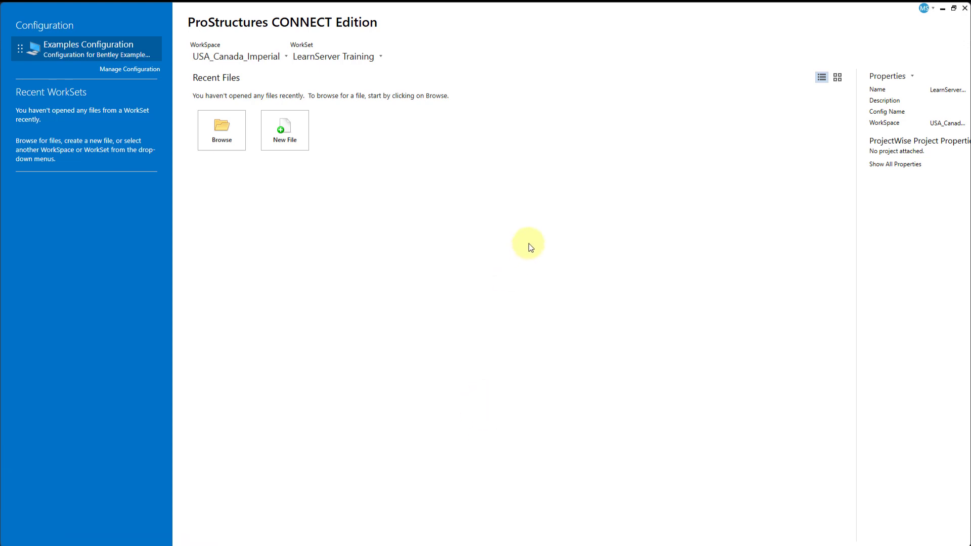
click(964, 8)
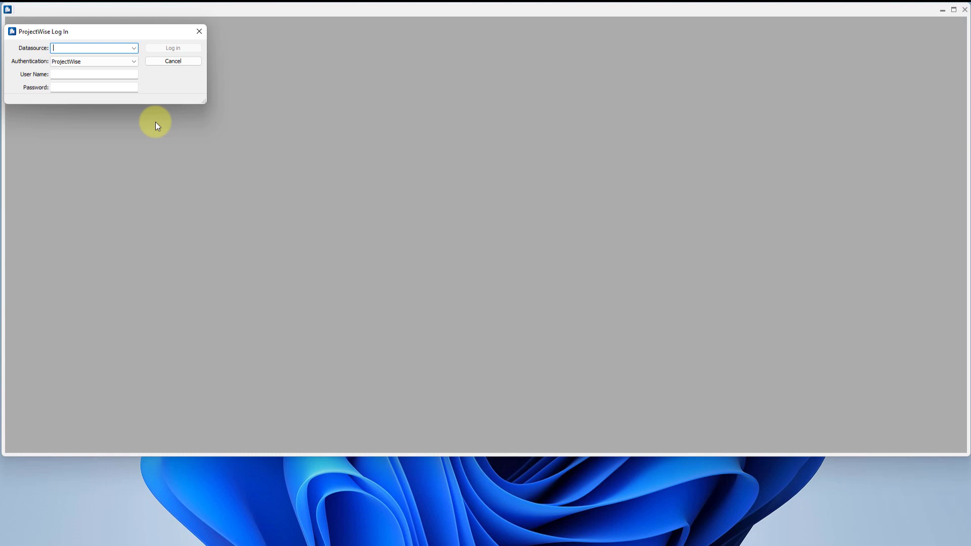
click(172, 63)
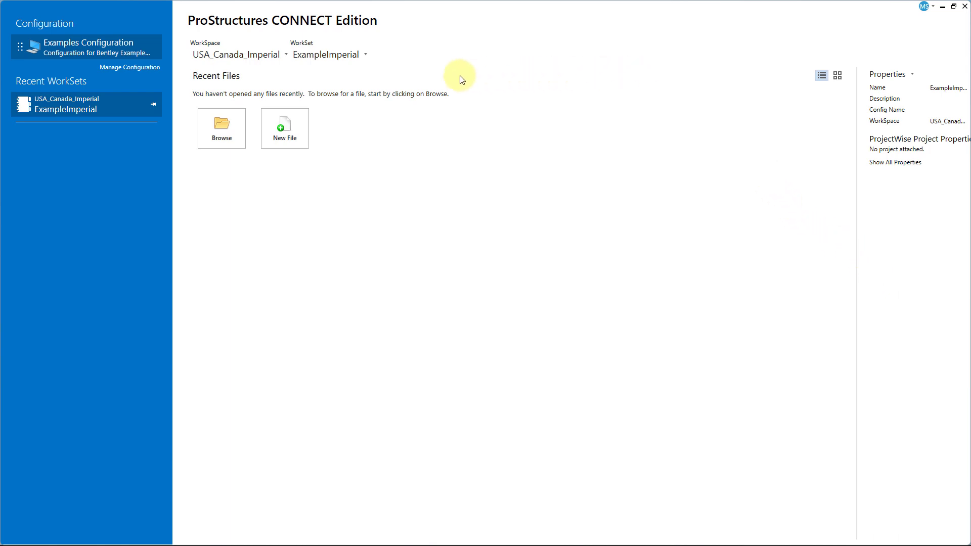
Keep USA_Canada_Imperial as the workspace and browse for a design file to open.
click(263, 58)
click(243, 136)
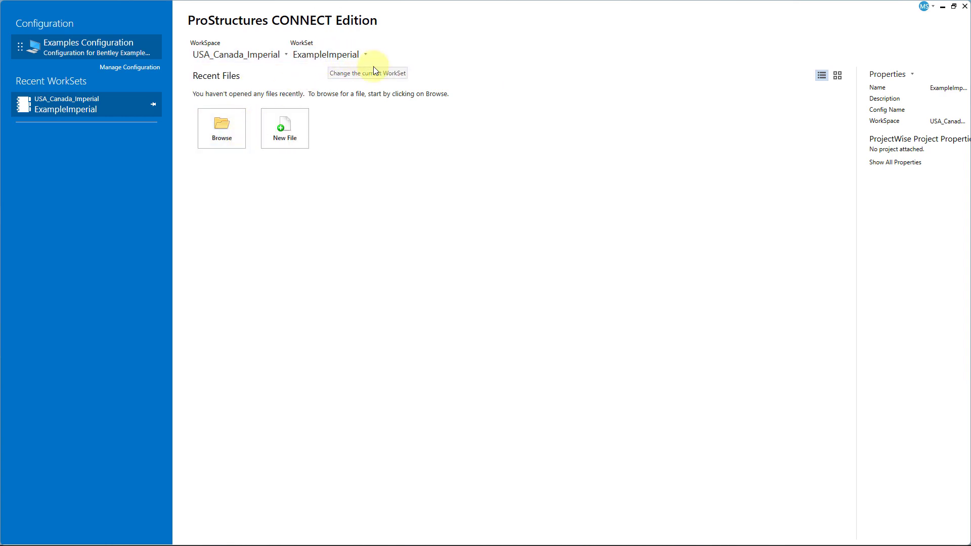
click(224, 135)
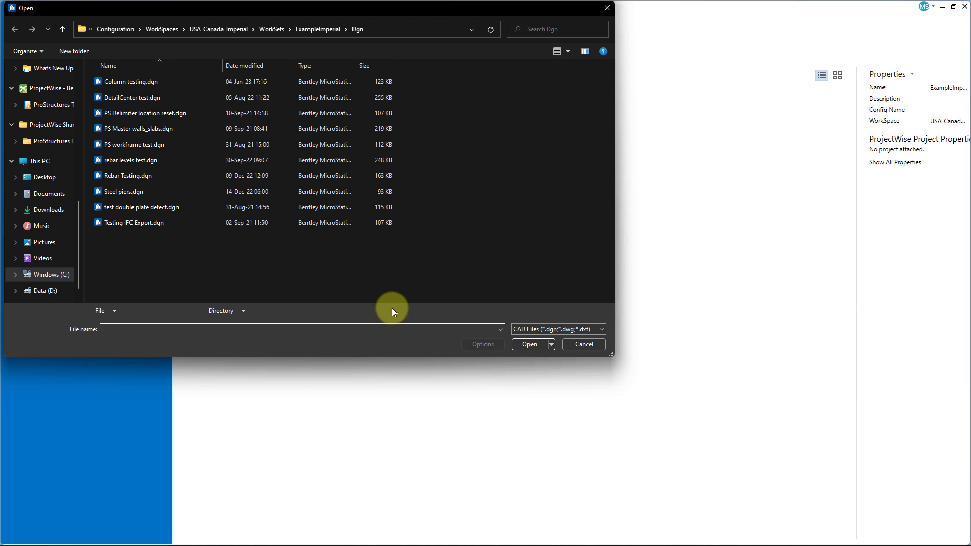
Point the Open dialog at the copied course folder path and open 01-TRN-CONCRETE.dgn.
mouse_move(433, 540)
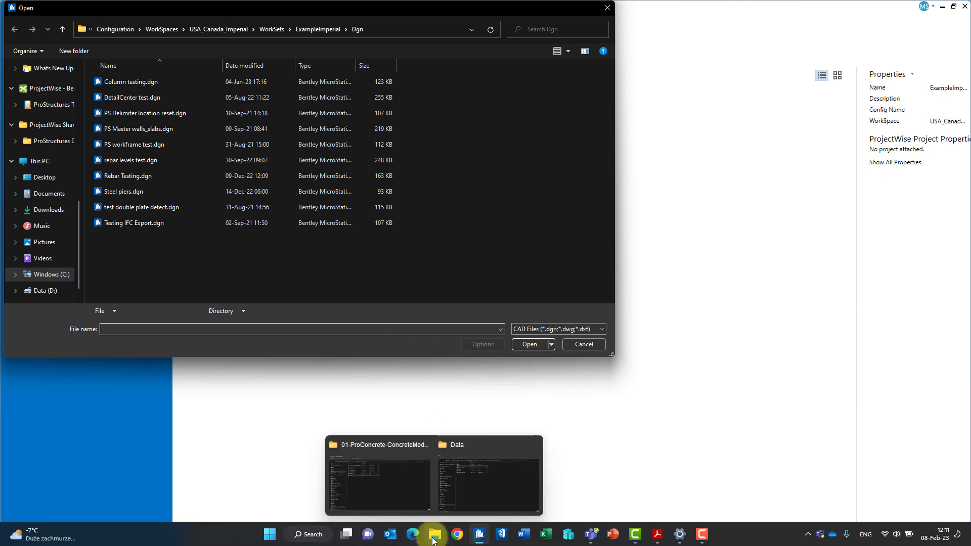
click(381, 475)
click(390, 59)
key(ctrl+c)
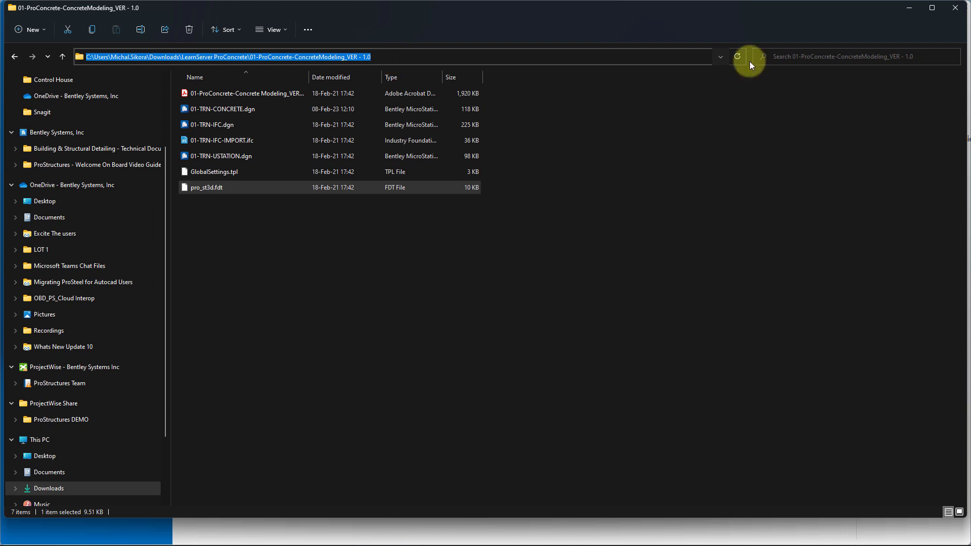
click(932, 7)
click(386, 26)
click(388, 25)
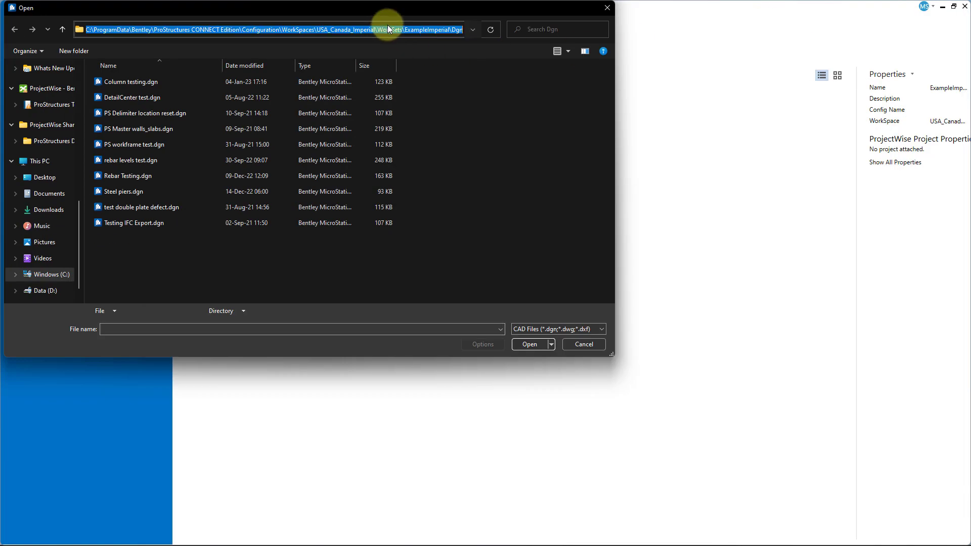
key(ctrl+v)
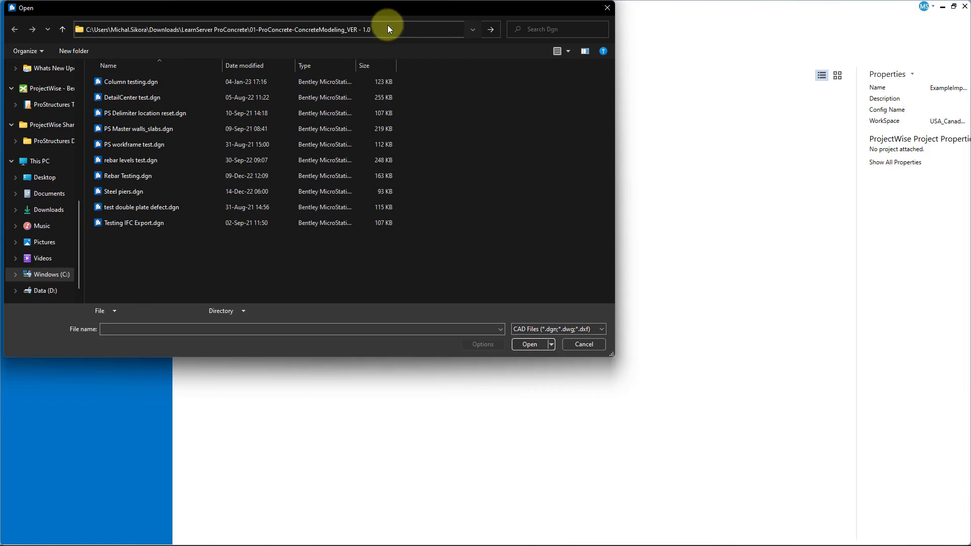
key(Return)
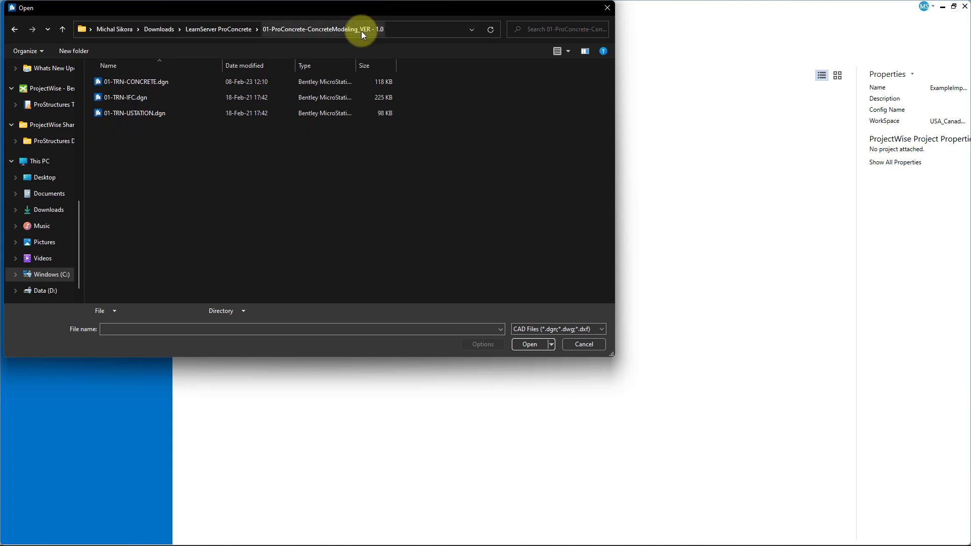
click(154, 81)
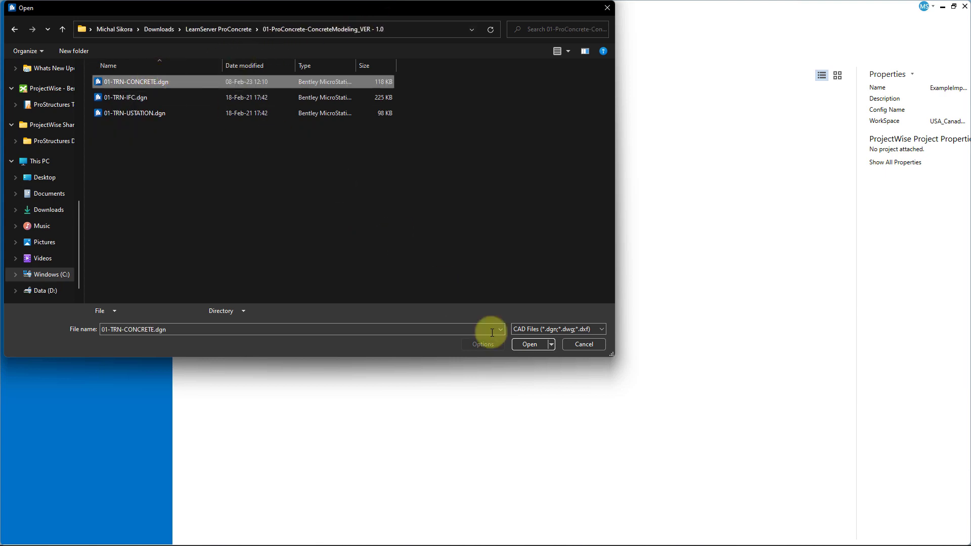
click(529, 345)
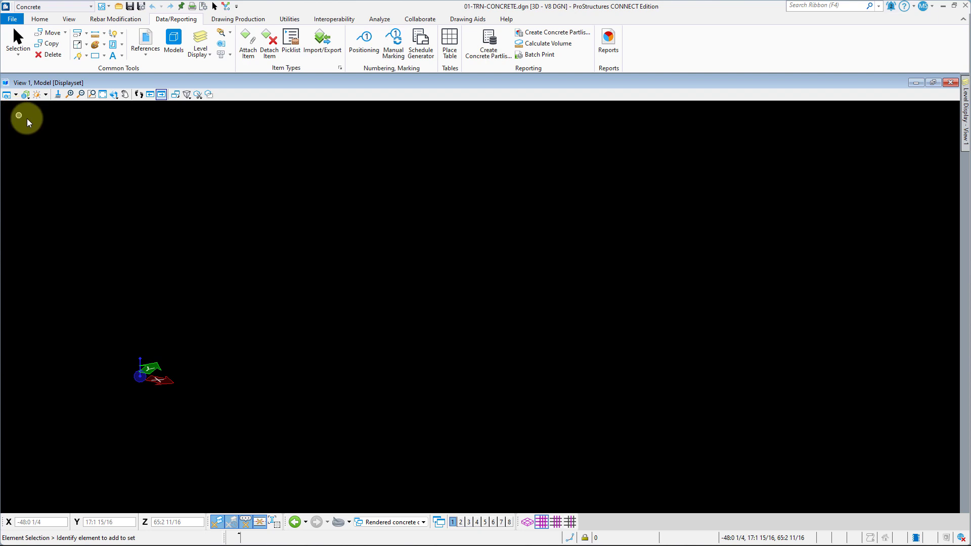
Open ProStructures Options from the view's context menu, then Template Manager's template-import file dialog.
right_click(289, 259)
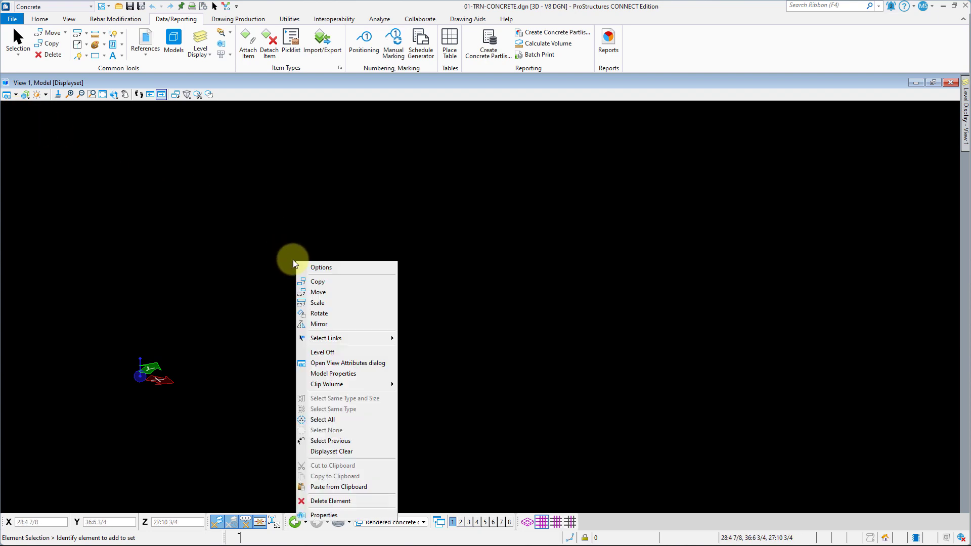
click(335, 268)
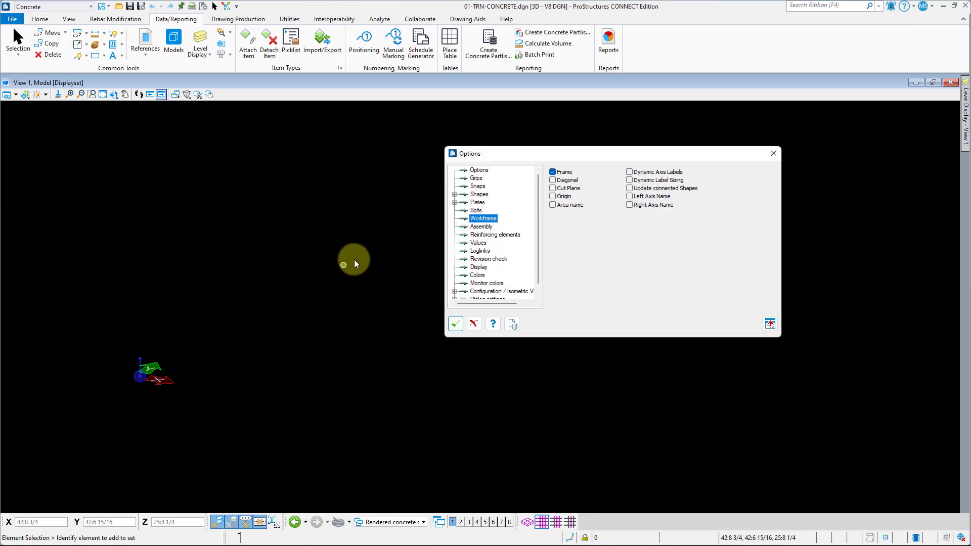
click(514, 324)
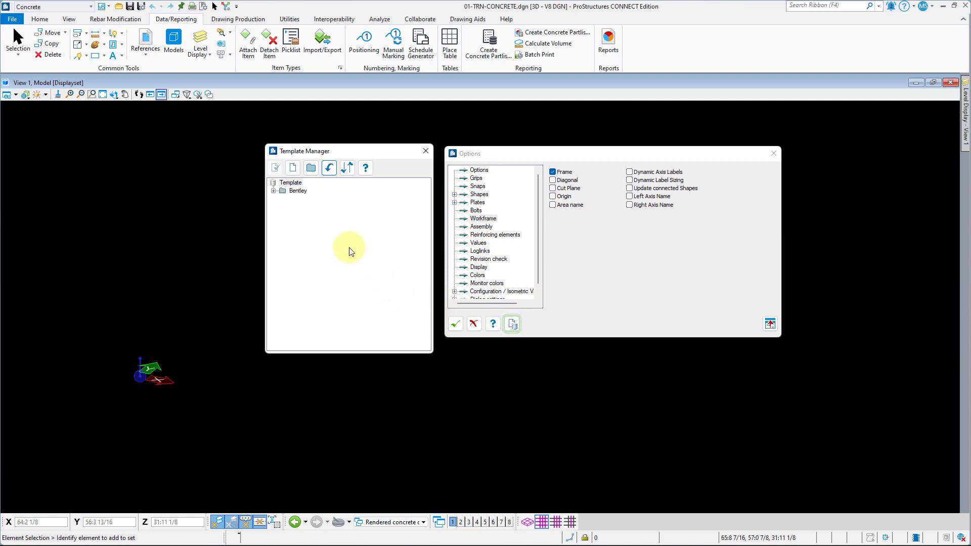
click(329, 172)
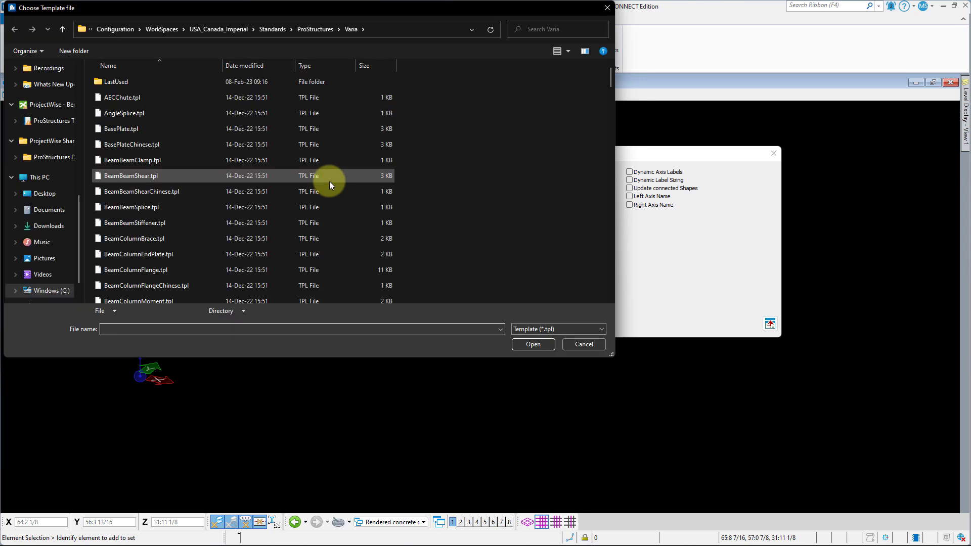
Import GlobalSettings.tpl from the course folder and expand the new TRN template folder.
click(383, 29)
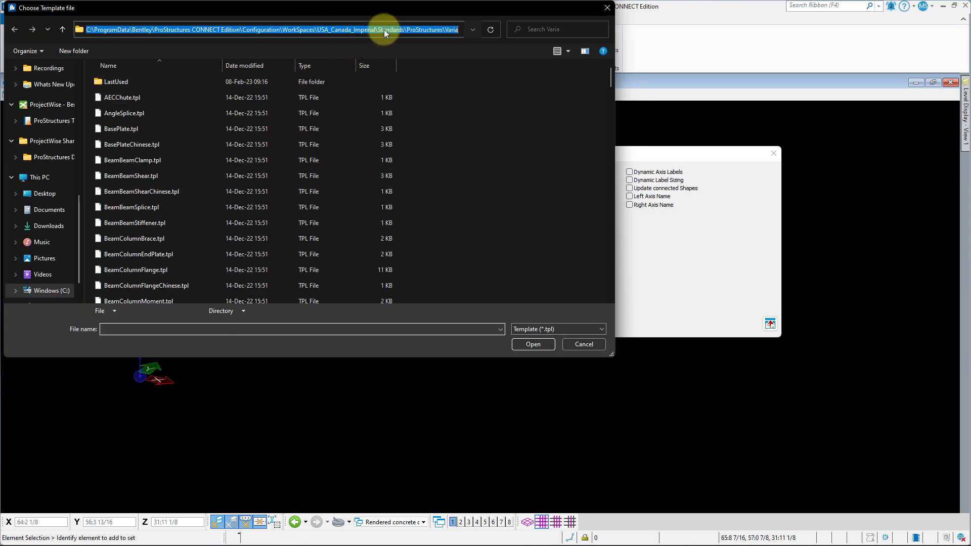
key(ctrl+v)
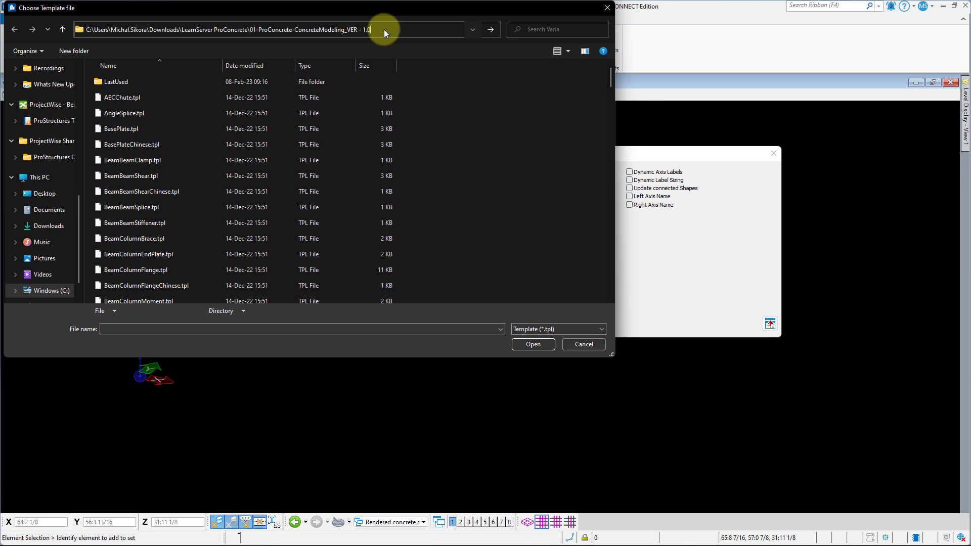
key(Return)
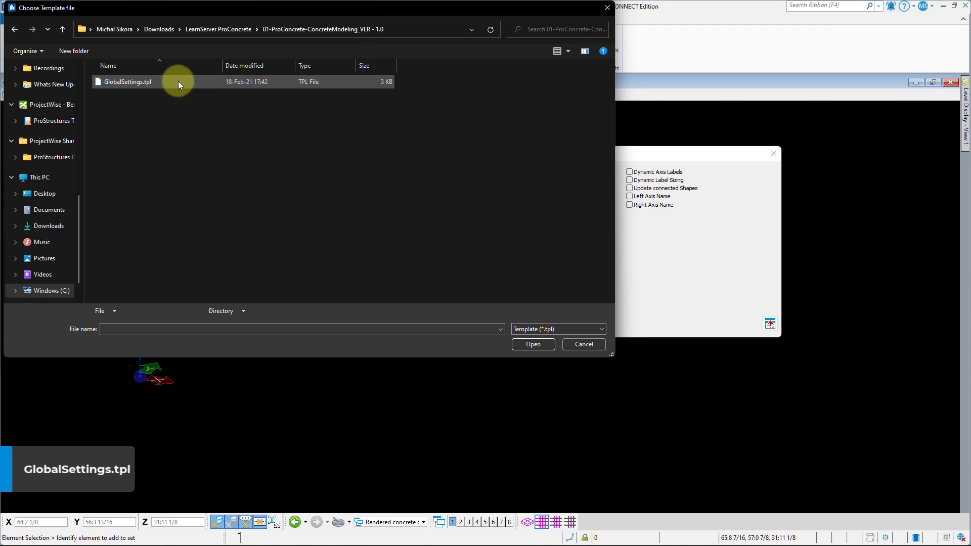
click(138, 83)
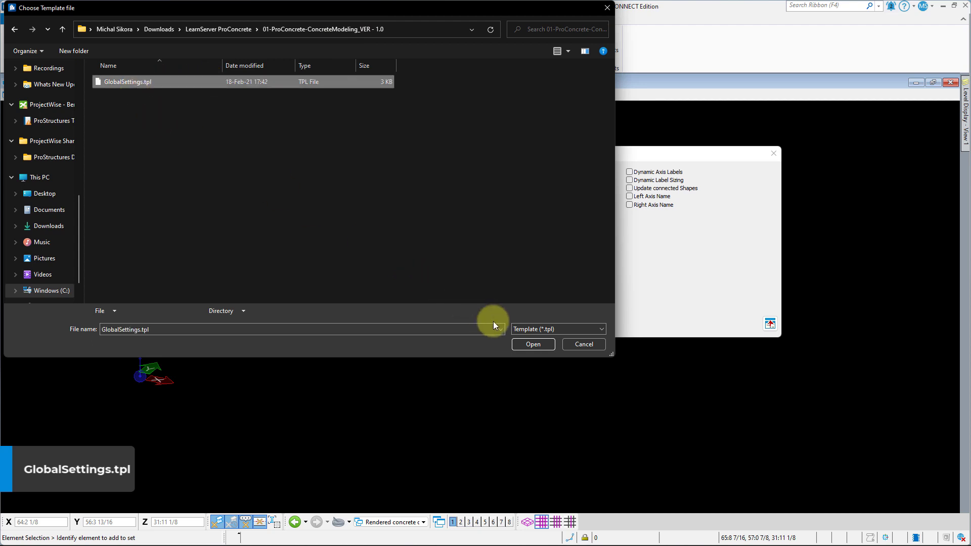
click(532, 345)
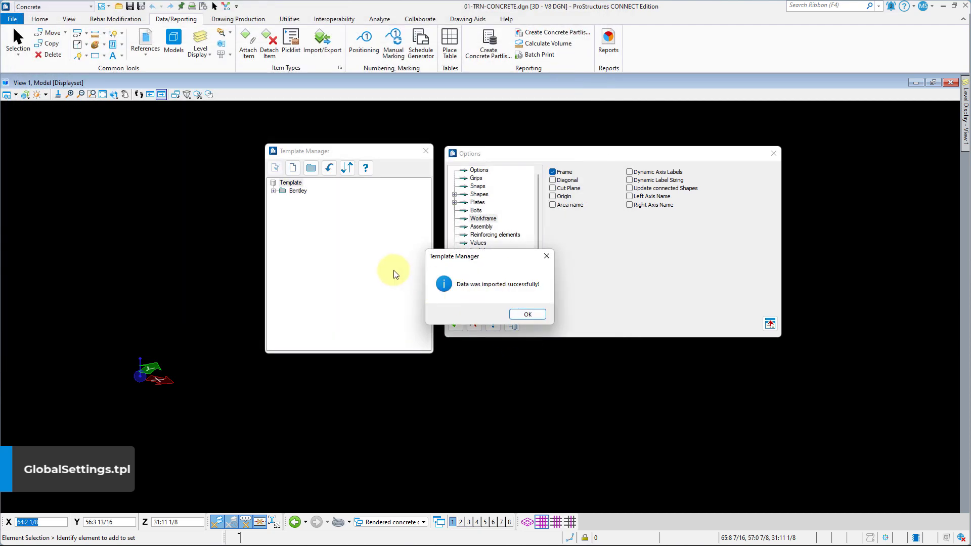
click(527, 314)
click(273, 199)
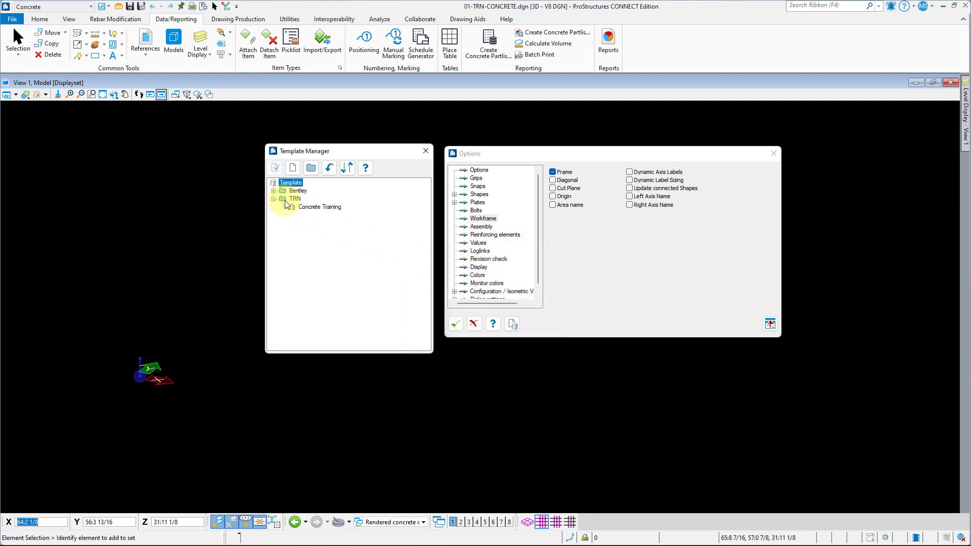
Apply the TRN Concrete Training template and confirm the Options dialog with OK.
double_click(312, 207)
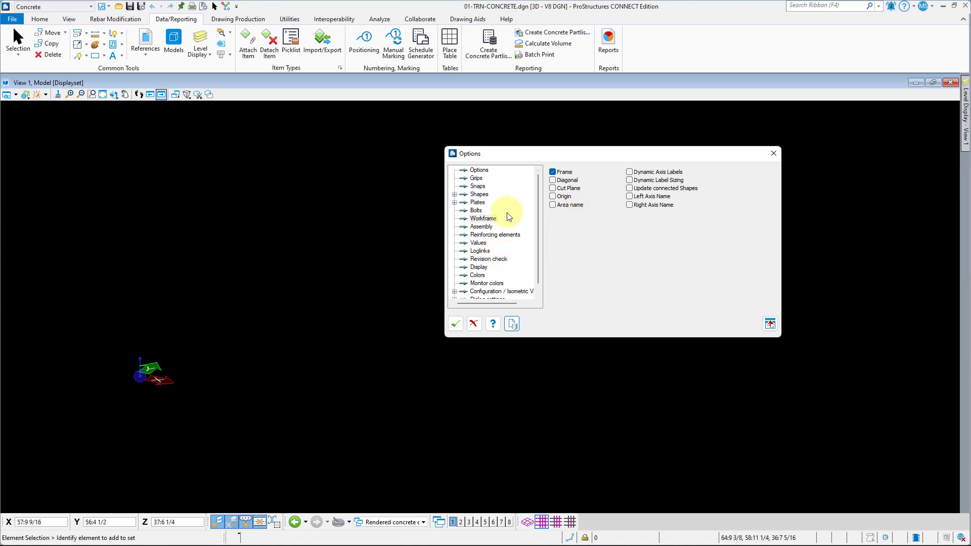
click(455, 323)
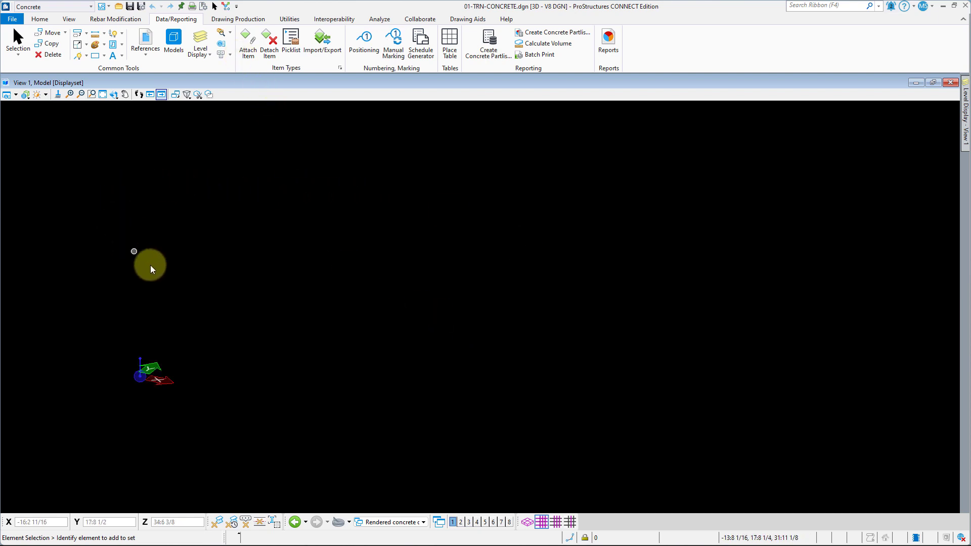
Set View 1's display style to Transparent in View Attributes and open the Display Styles settings.
click(16, 95)
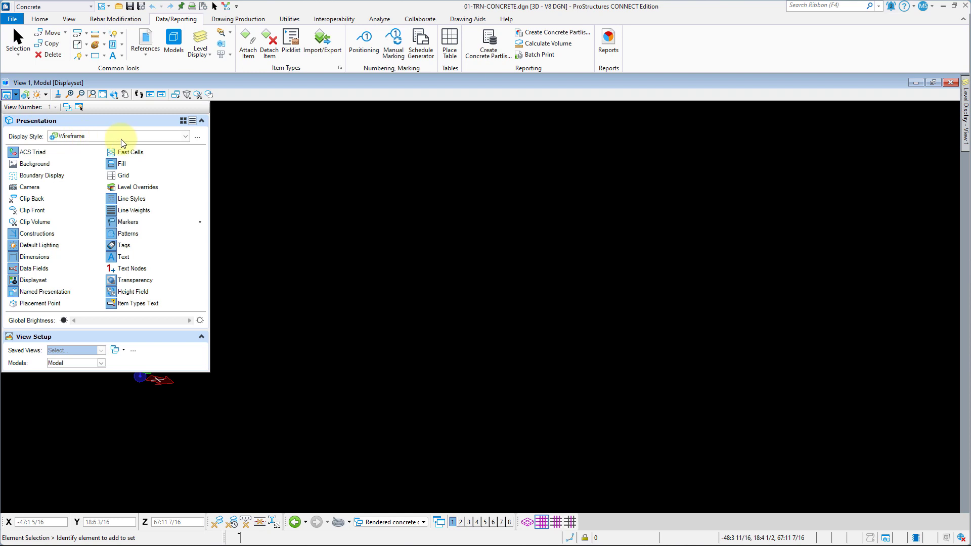
click(184, 137)
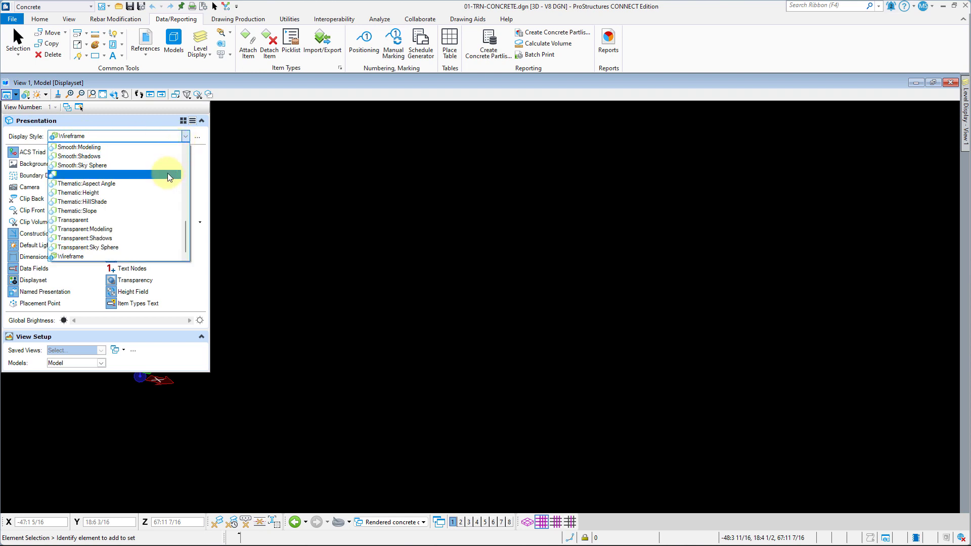
click(127, 220)
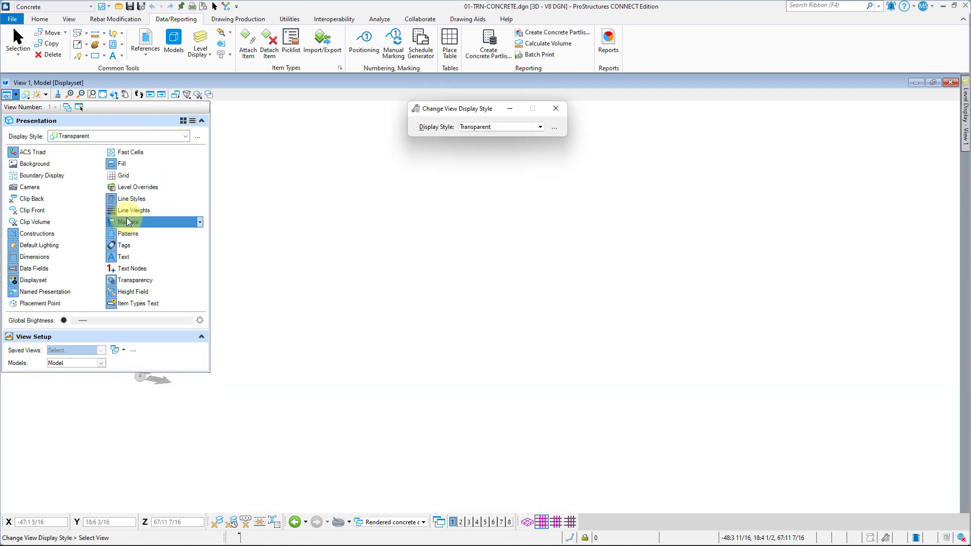
click(198, 137)
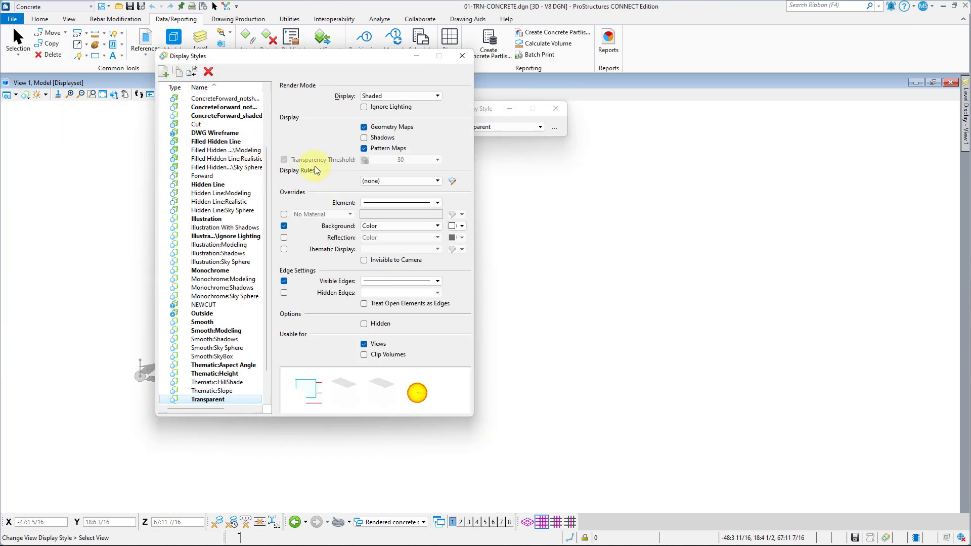